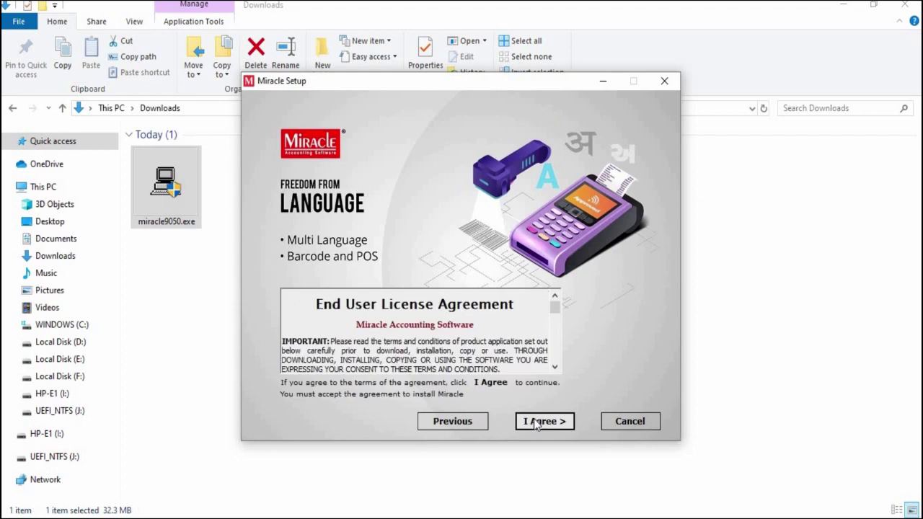
Accept the license agreement and set the installation folder to F:\Miracle9050Demo, keeping the shortcut name Miracle9050
left_click(536, 423)
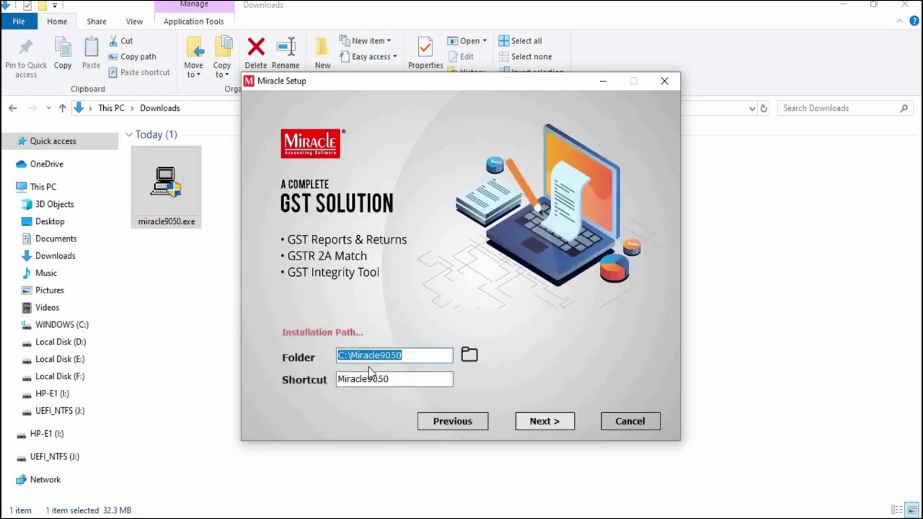
left_click(393, 356)
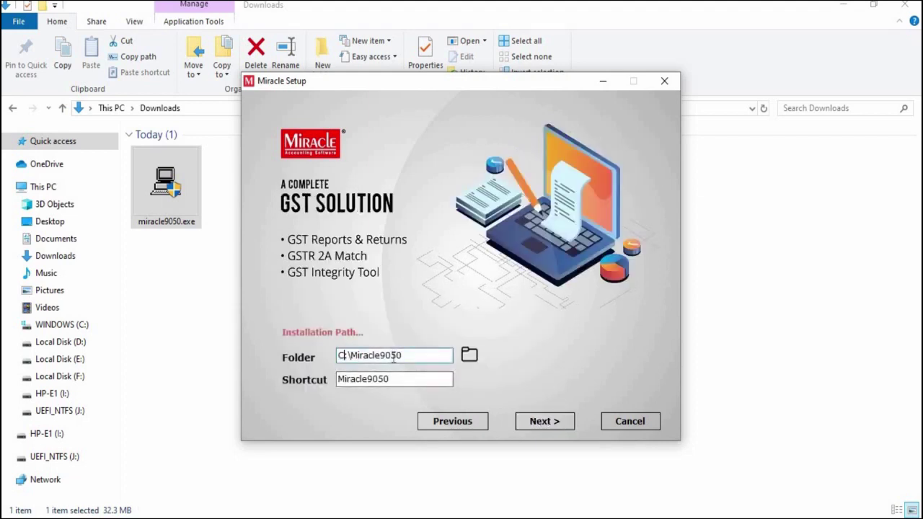
key("BackSpace")
type("F")
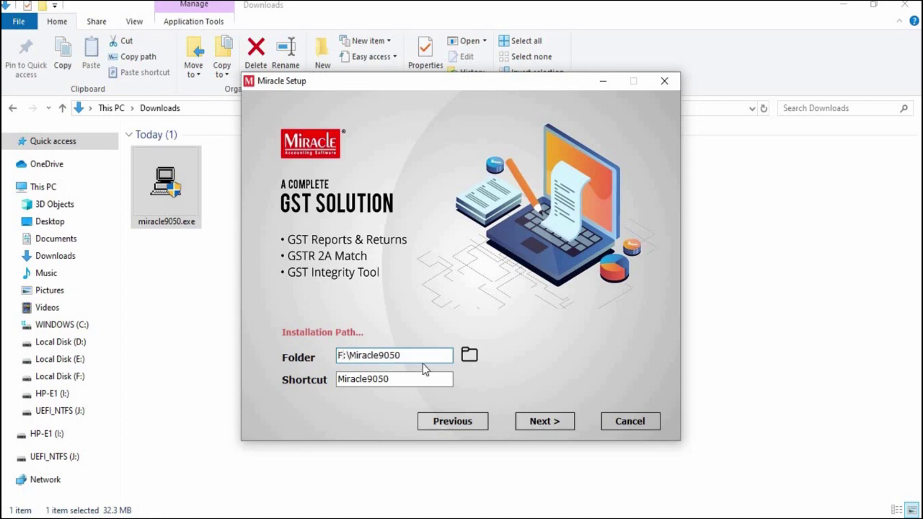
type("Demo")
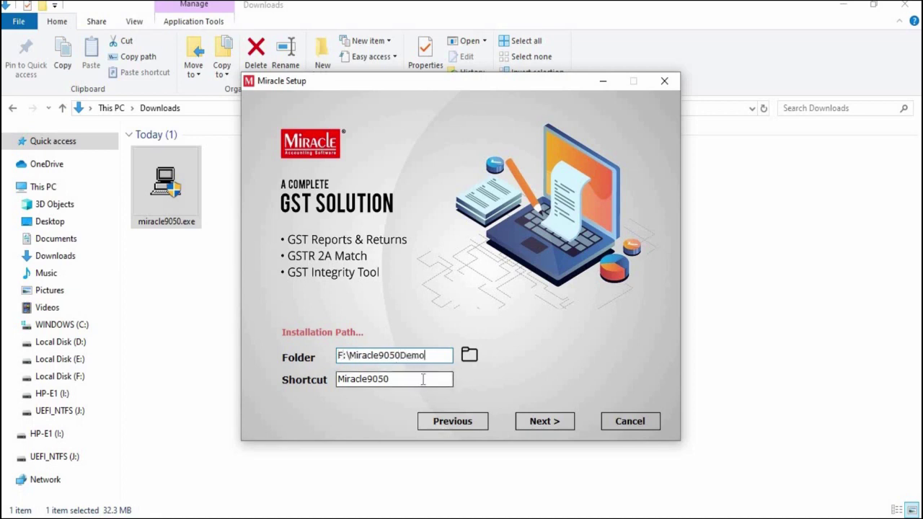
left_click(547, 428)
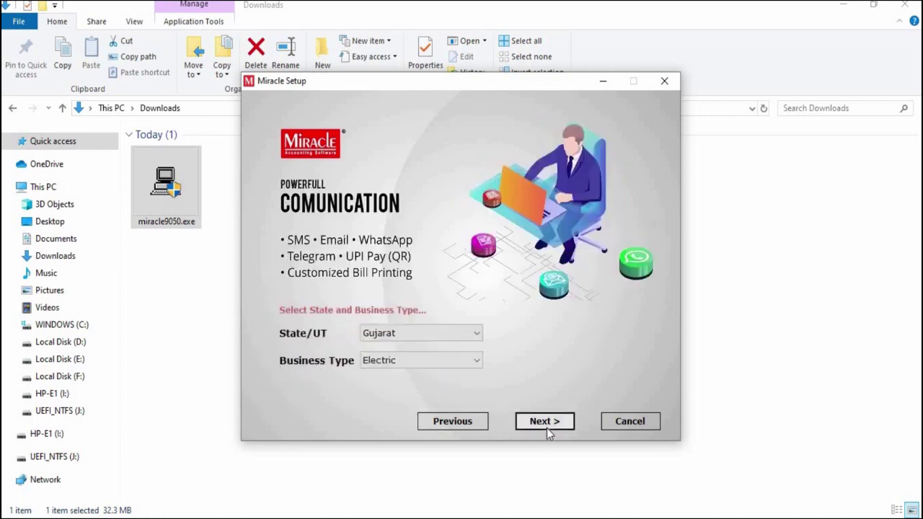
Choose Gujarat as the state and Other as the business type for the installation
left_click(433, 339)
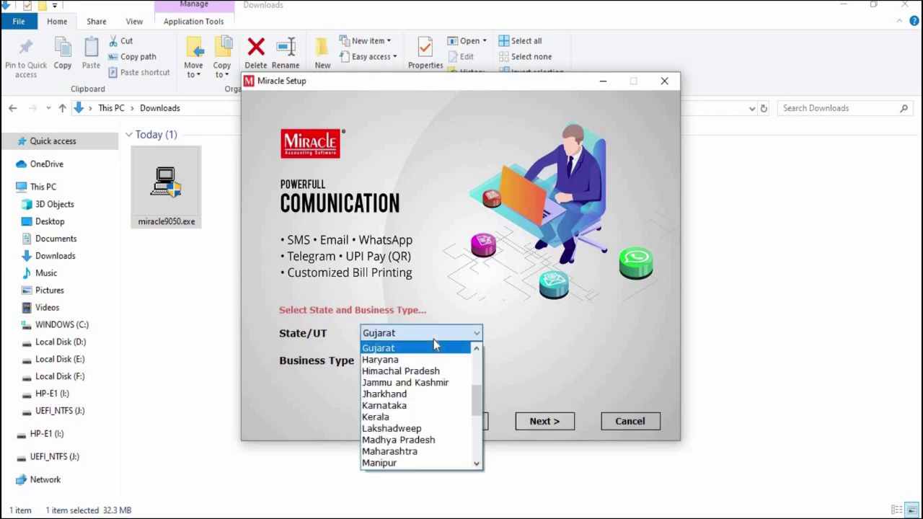
left_click(435, 349)
left_click(478, 363)
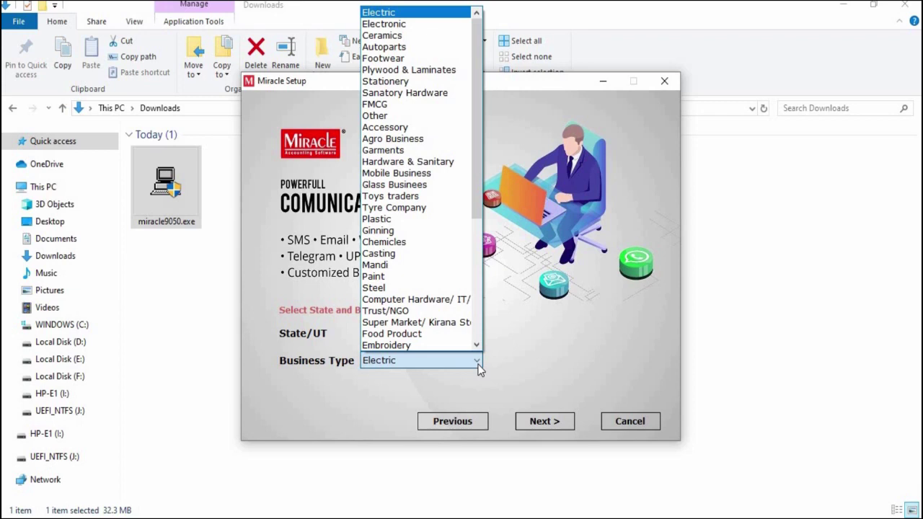
left_click(400, 116)
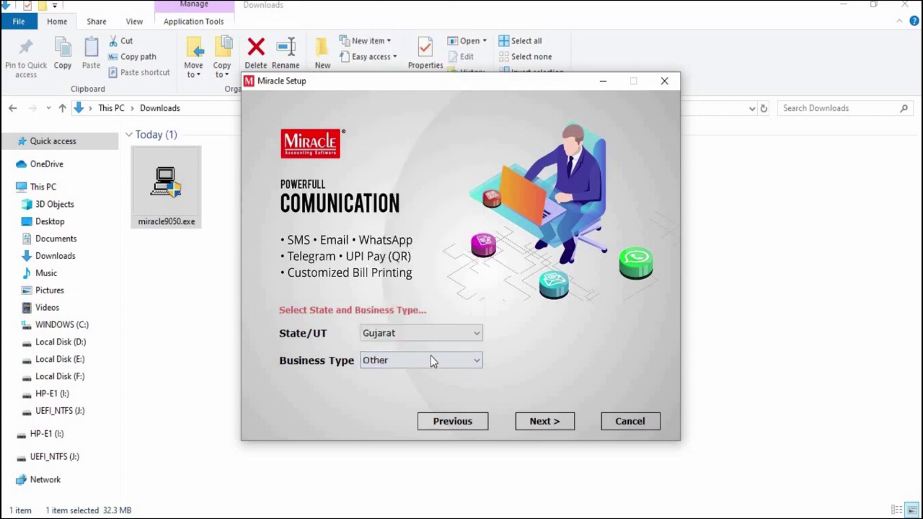
left_click(555, 426)
Configure the software copy as Standard with type Single User and finish the installation
left_click(444, 306)
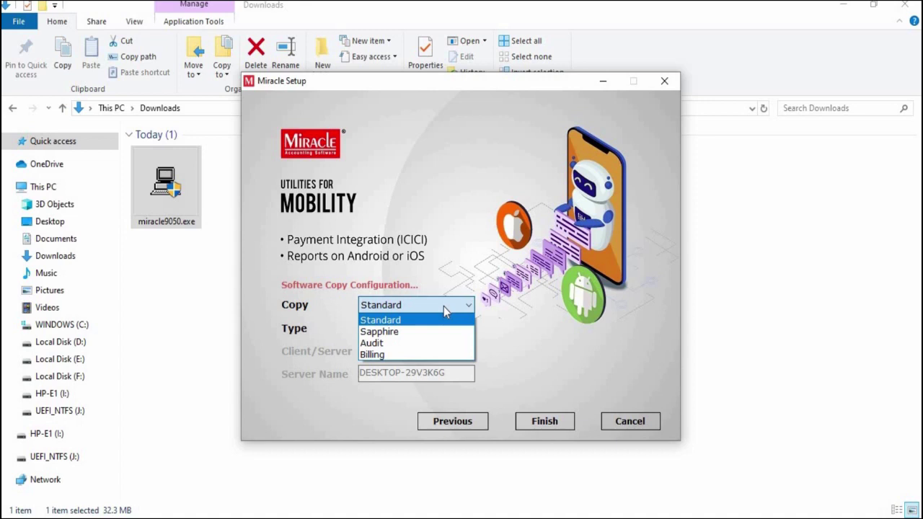
left_click(444, 307)
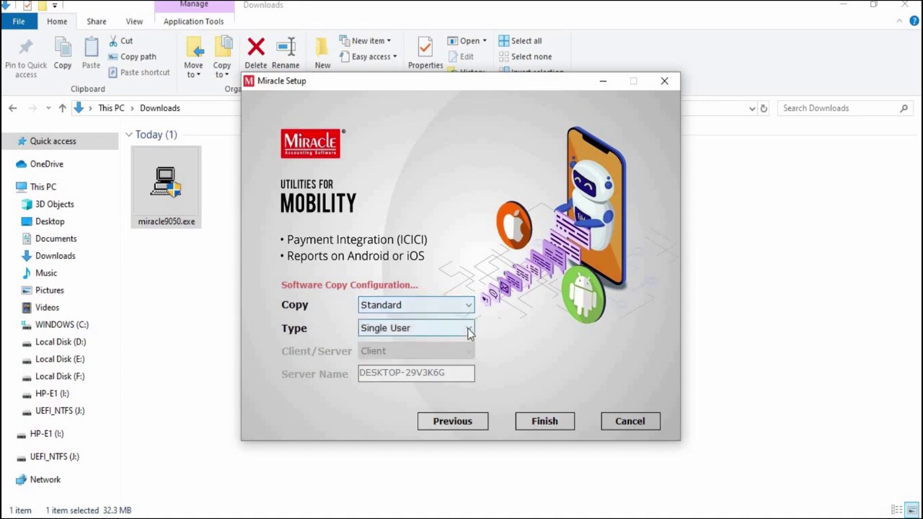
left_click(469, 330)
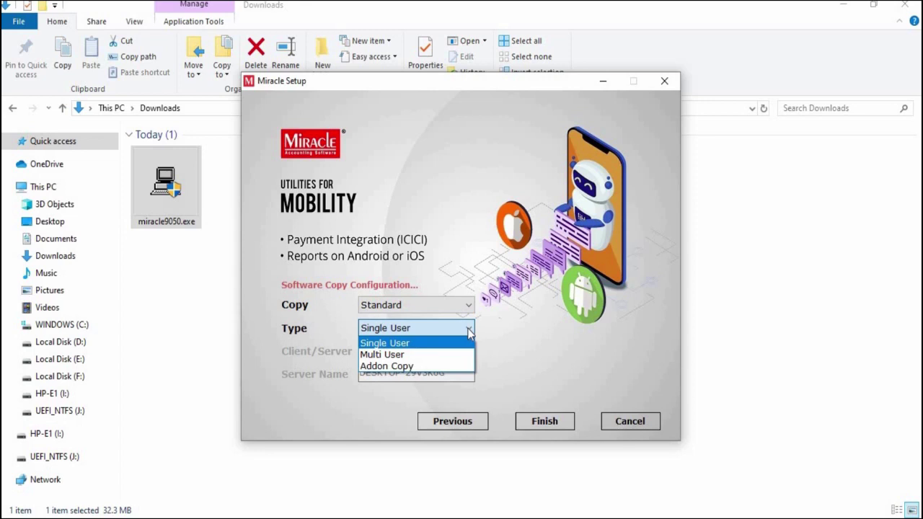
left_click(470, 332)
left_click(551, 422)
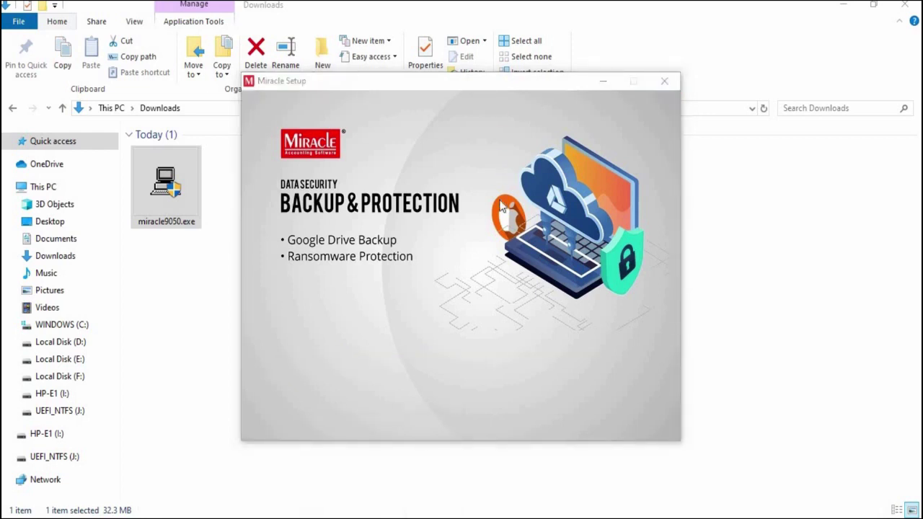
Open the Welcome To Miracle (GST) company from the company list
left_click(574, 314)
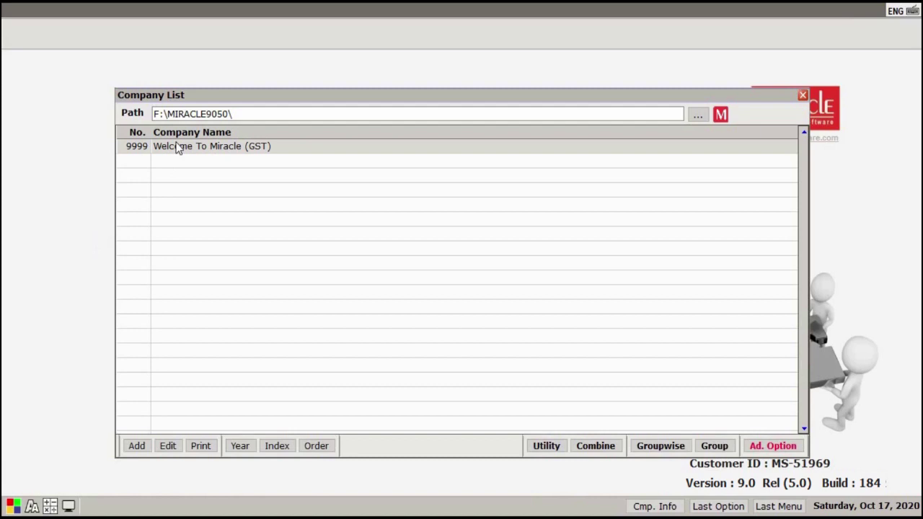
double_click(178, 148)
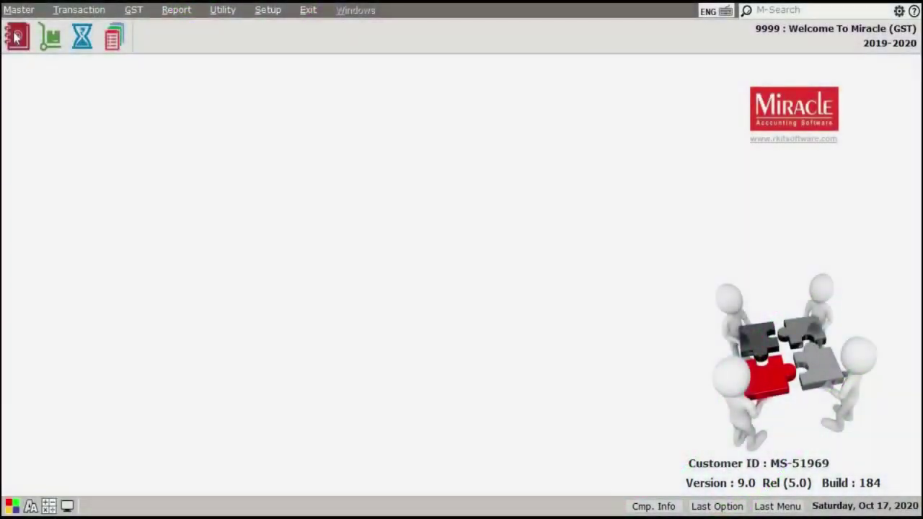
Look through the Master commands, from Account, Group and GST to Product, Other Info, Change Year and Change Company
left_click(19, 10)
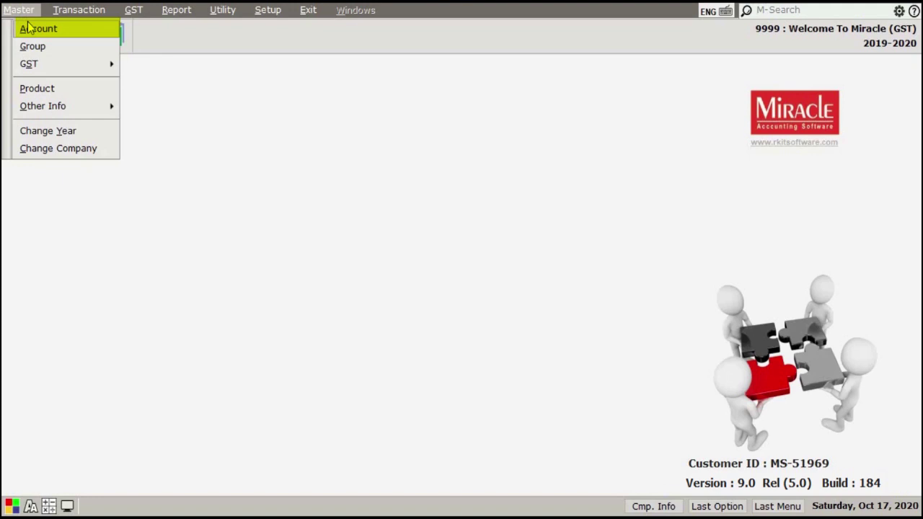
key("Down")
key("Down")
key("Down")
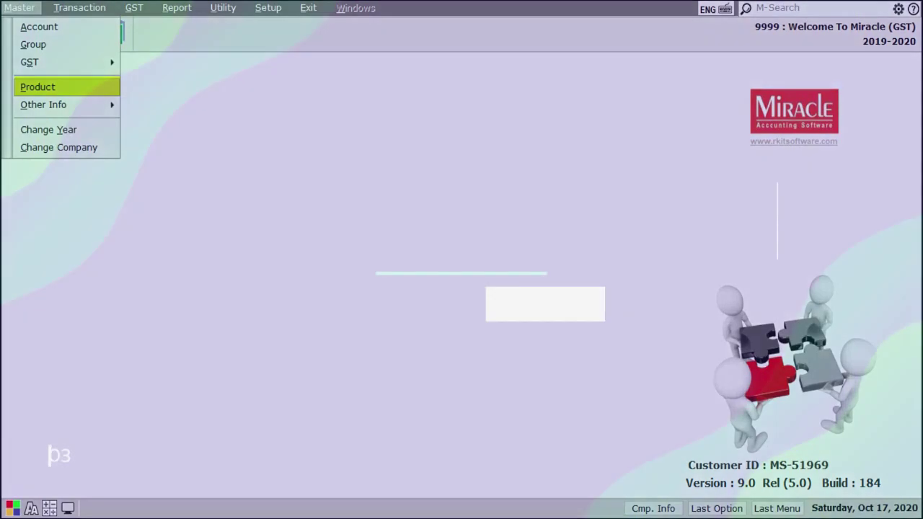
key("Down")
key("Right")
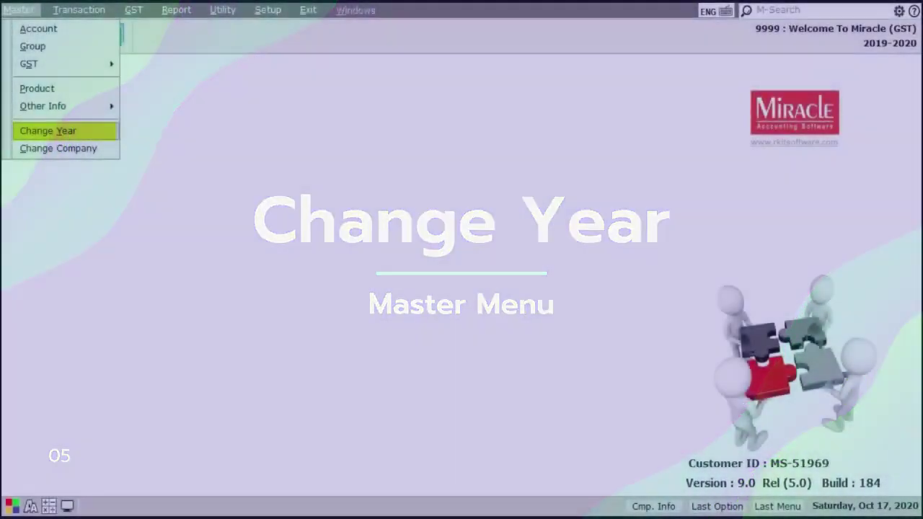
key("Down")
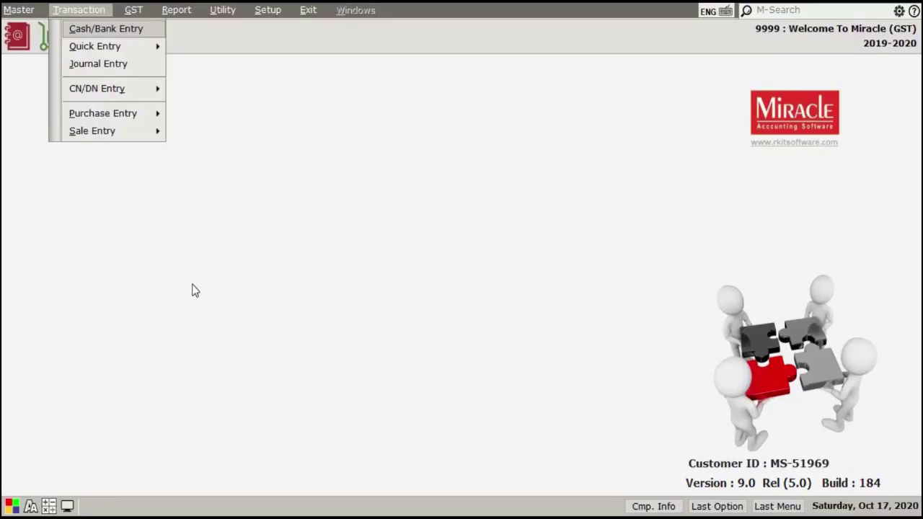
Open Cash/Bank Entry and go through its voucher types from Bank Payment to Contra
key("Return")
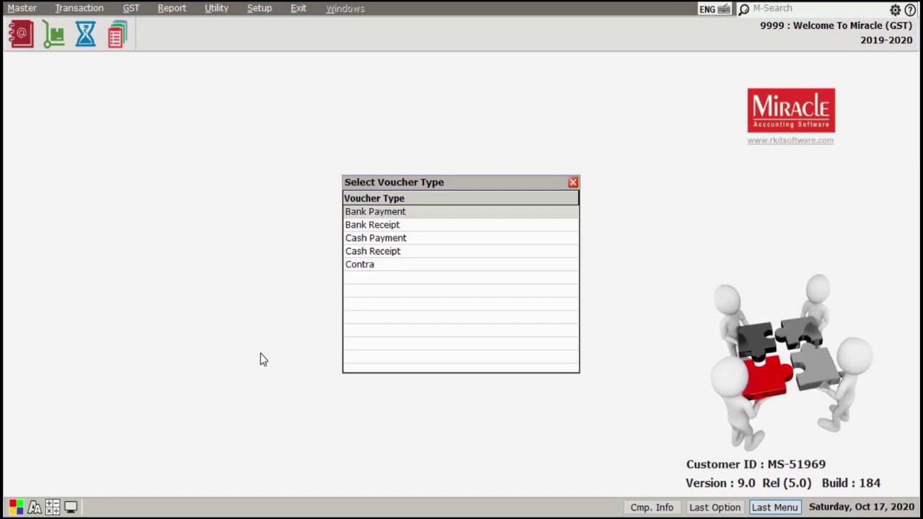
key("Down")
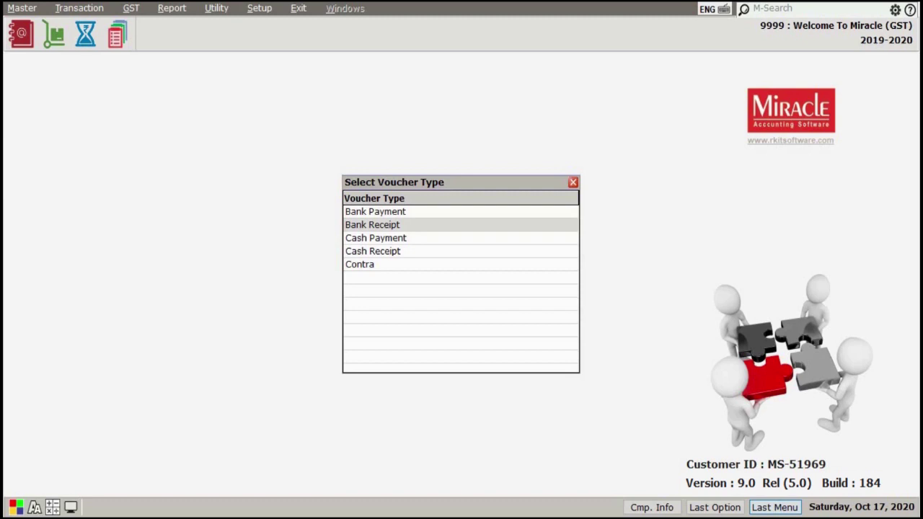
key("Down")
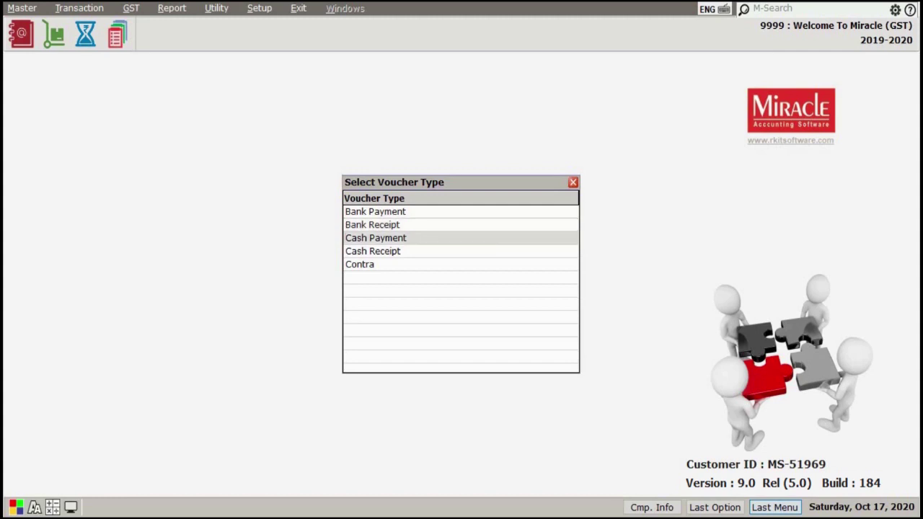
key("Down")
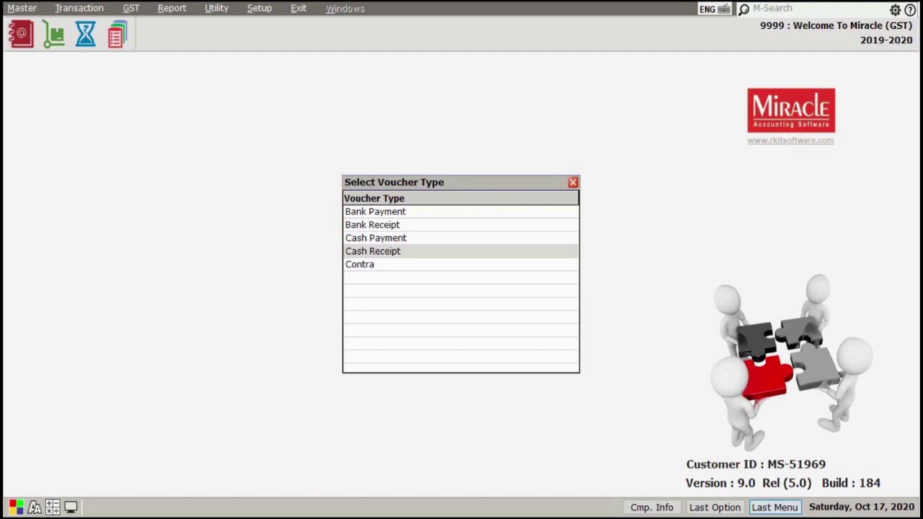
key("Down")
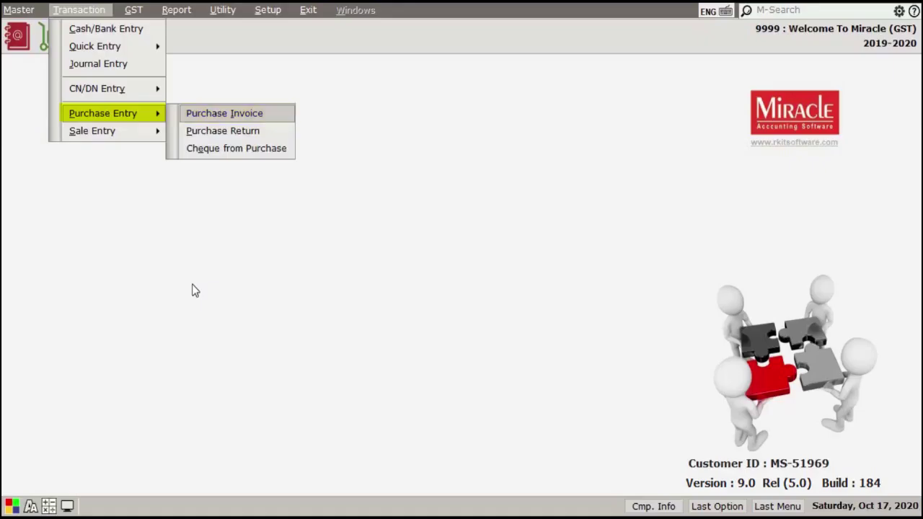
Review the Purchase Entry and Sale Entry transaction options, covering invoices and returns
key("Down")
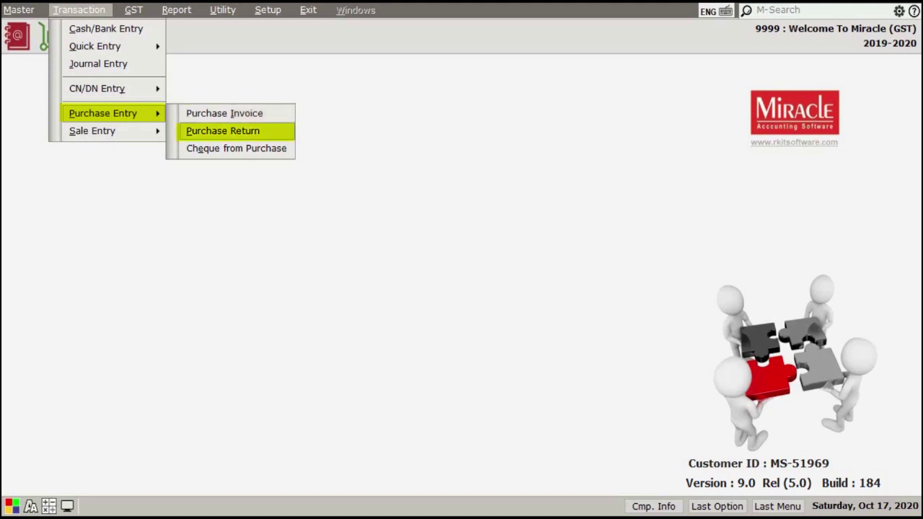
key("Left")
key("Down")
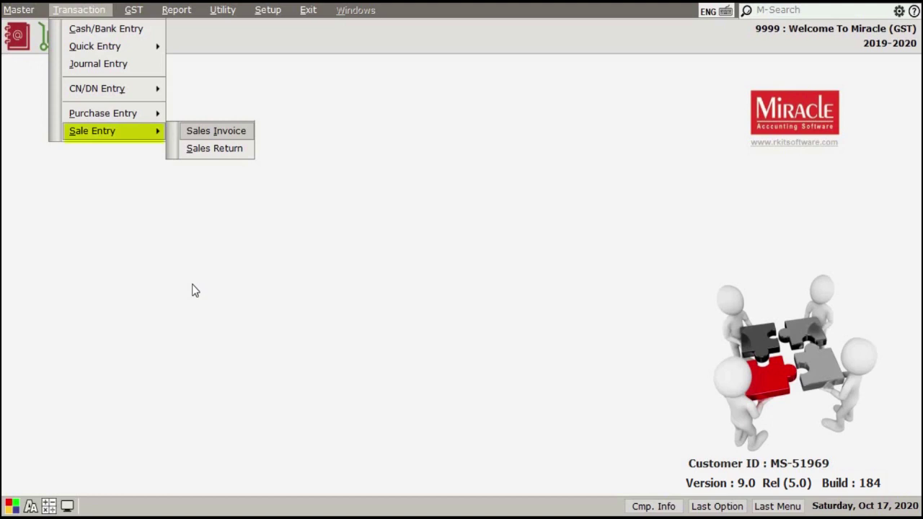
key("Right")
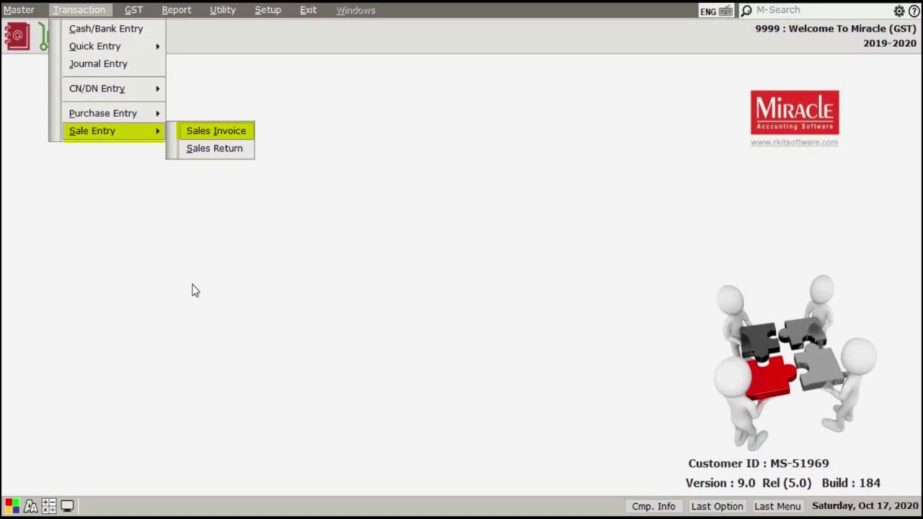
key("Down")
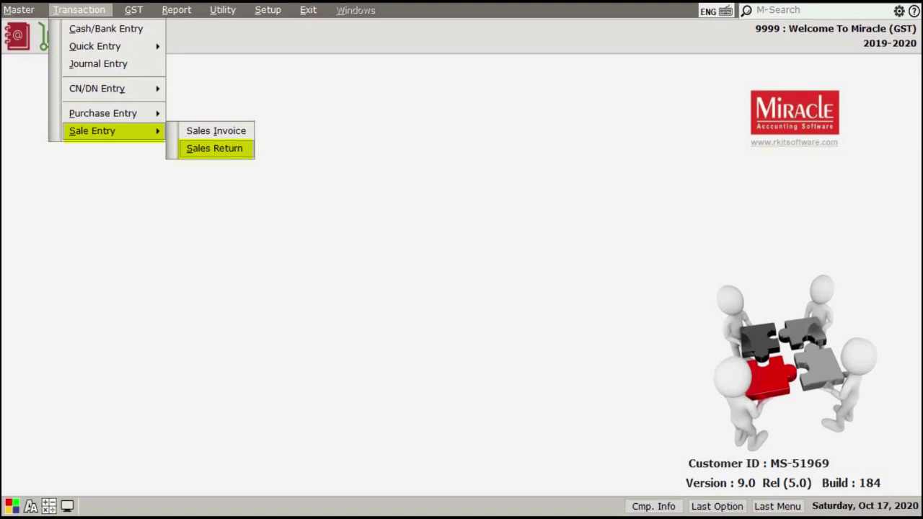
left_click(195, 290)
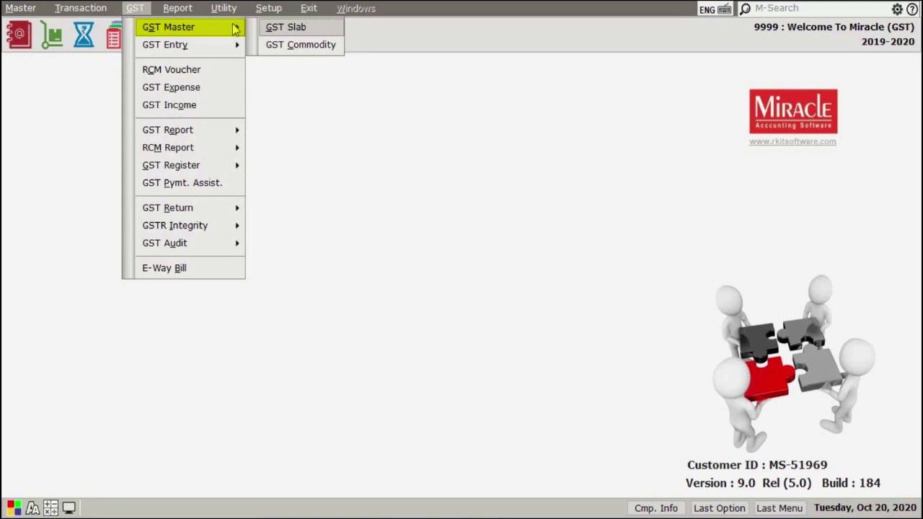
Look through the GST Master and GST Entry options, followed by the RCM Voucher, GST Expense and GST Income commands
left_click(321, 27)
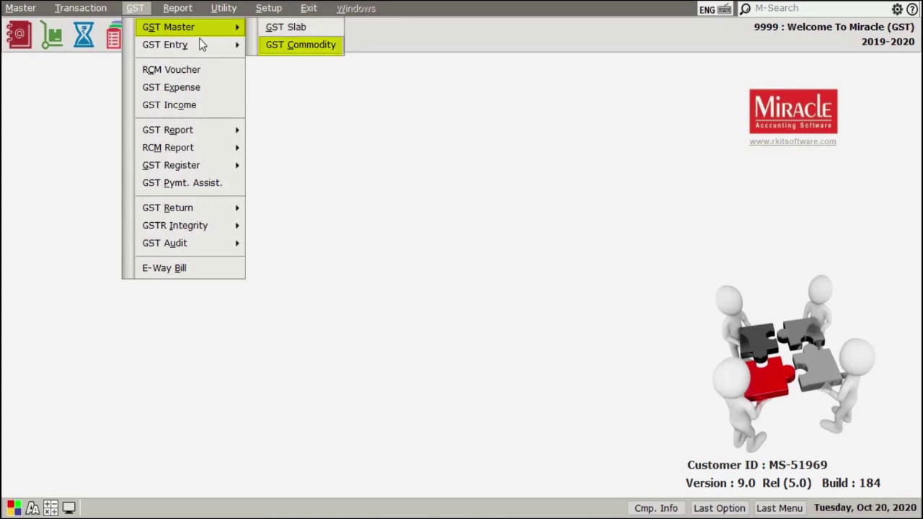
mouse_move(221, 46)
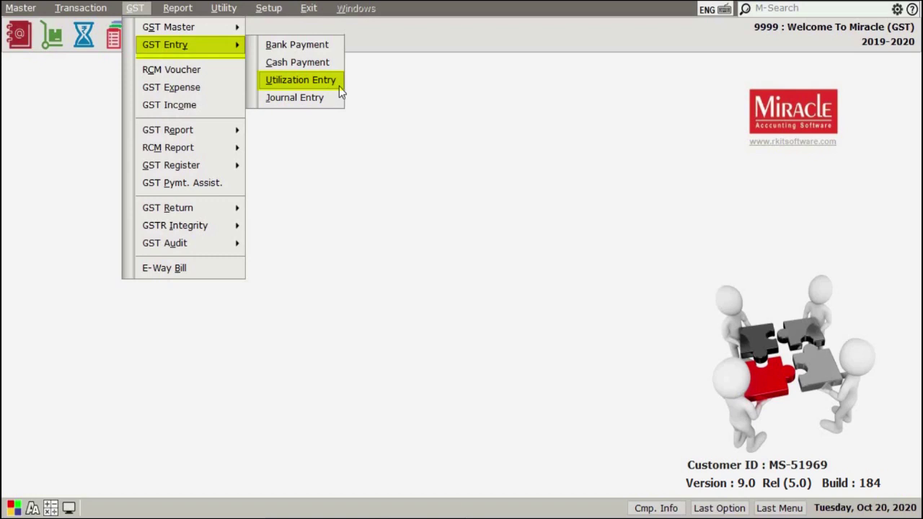
key("Down")
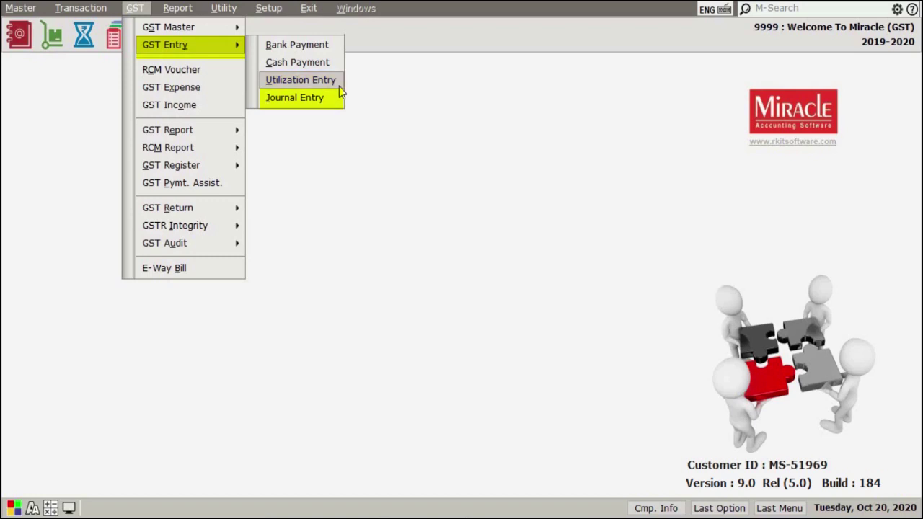
left_click(240, 77)
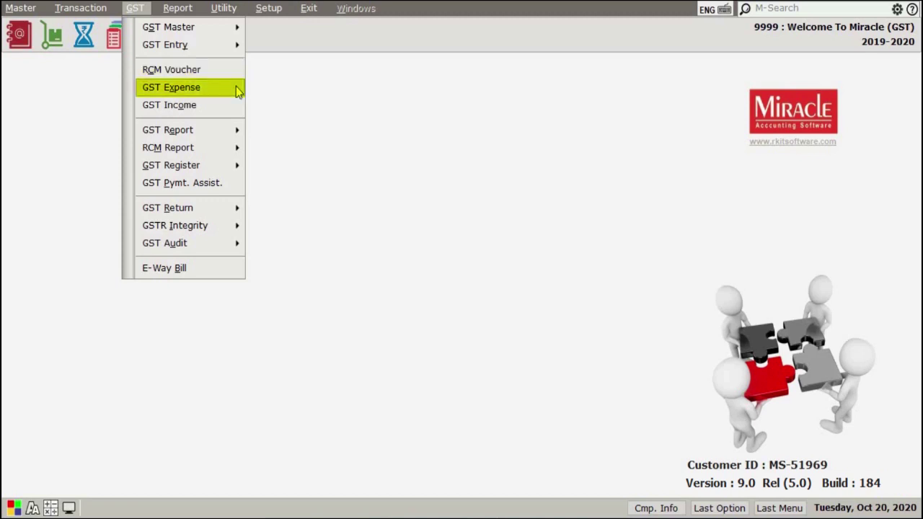
key("Down")
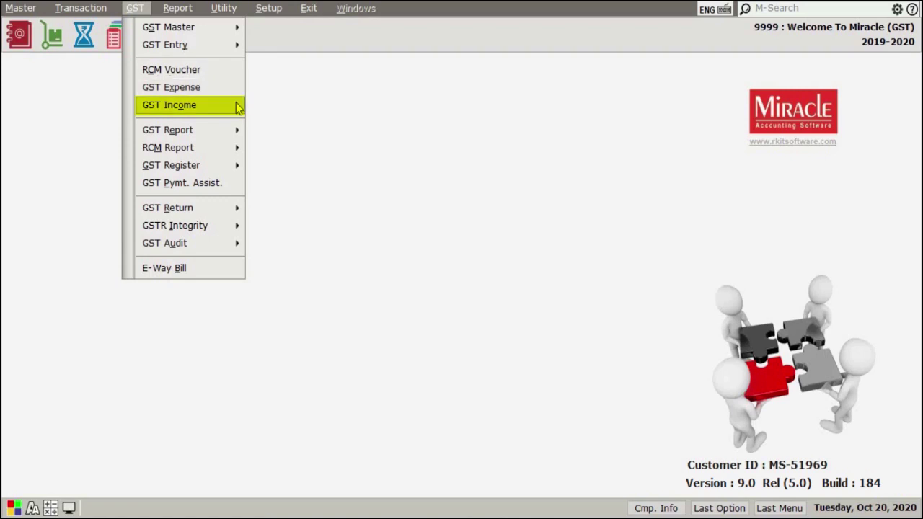
Review the GST reporting commands from GST Report and RCM Report to GSTR Integrity and the GST Audit summaries
mouse_move(231, 144)
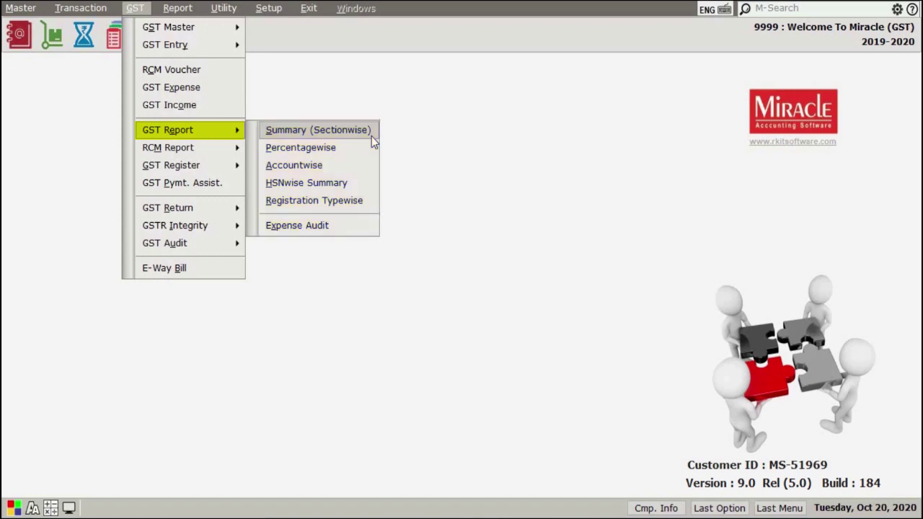
mouse_move(225, 150)
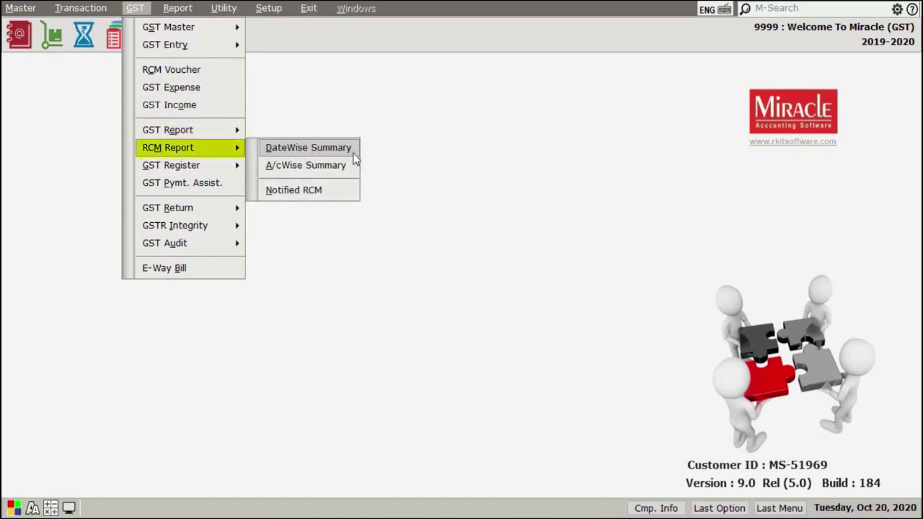
mouse_move(219, 167)
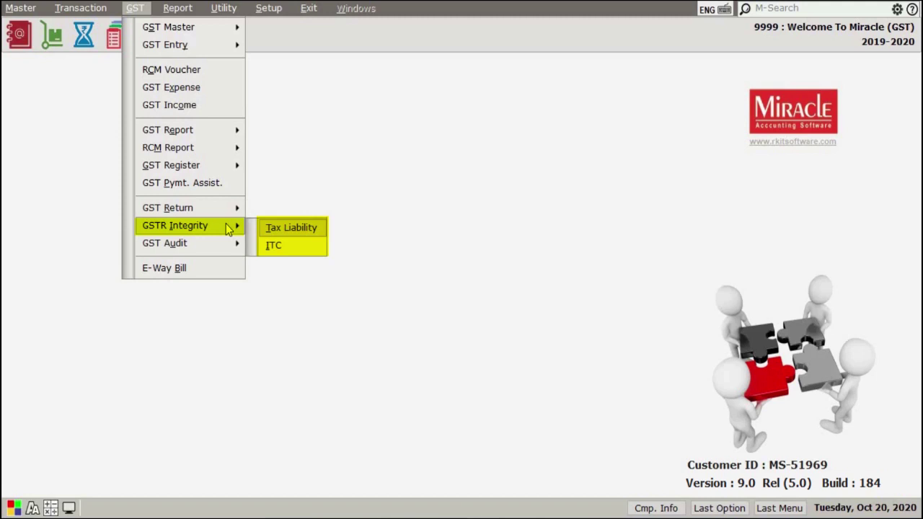
mouse_move(239, 245)
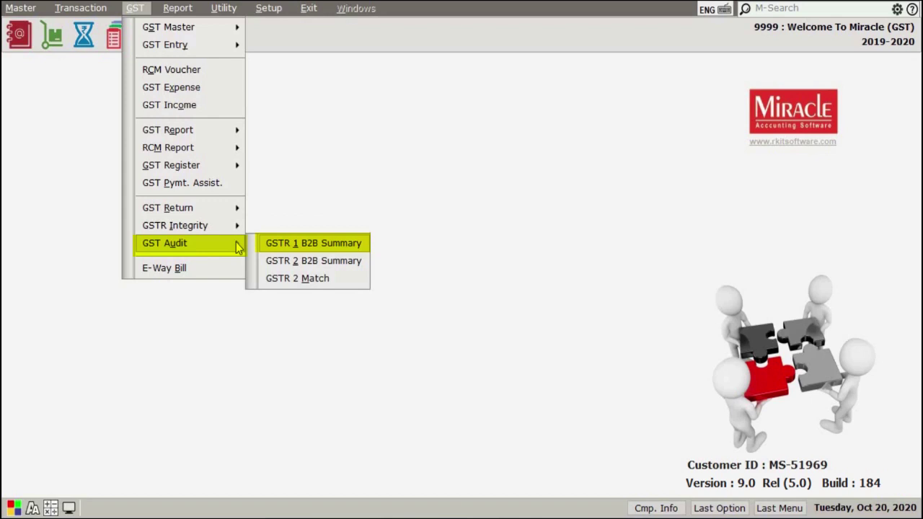
key("Down")
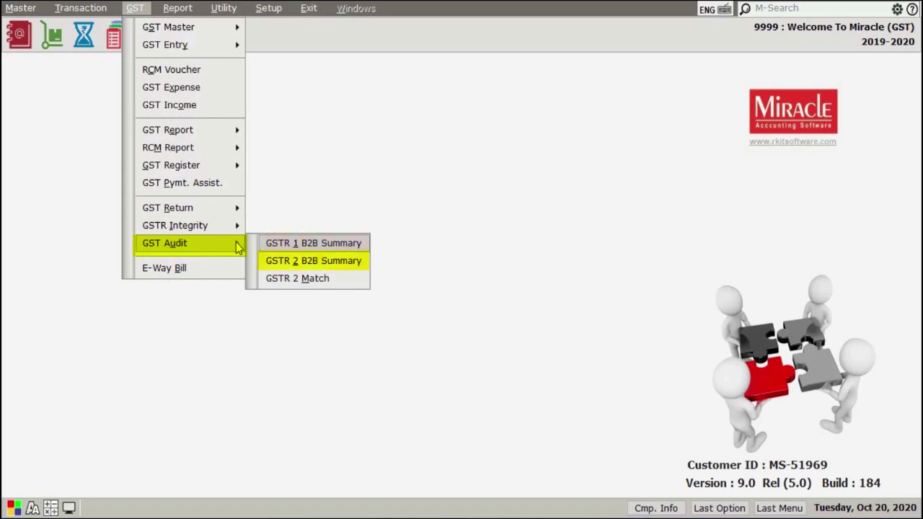
key("Down")
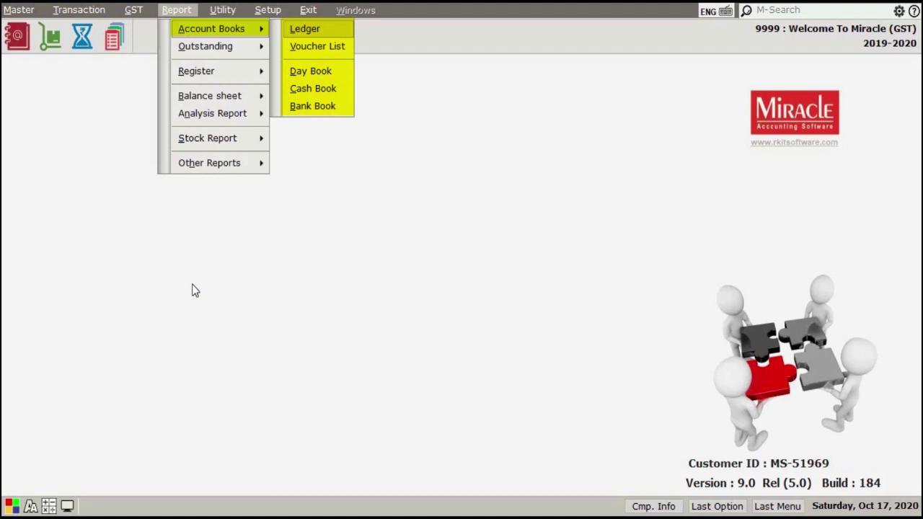
Look at the Outstanding reports for Receivable and Payable, and the Register reports for sales, purchases and notes
key("Down")
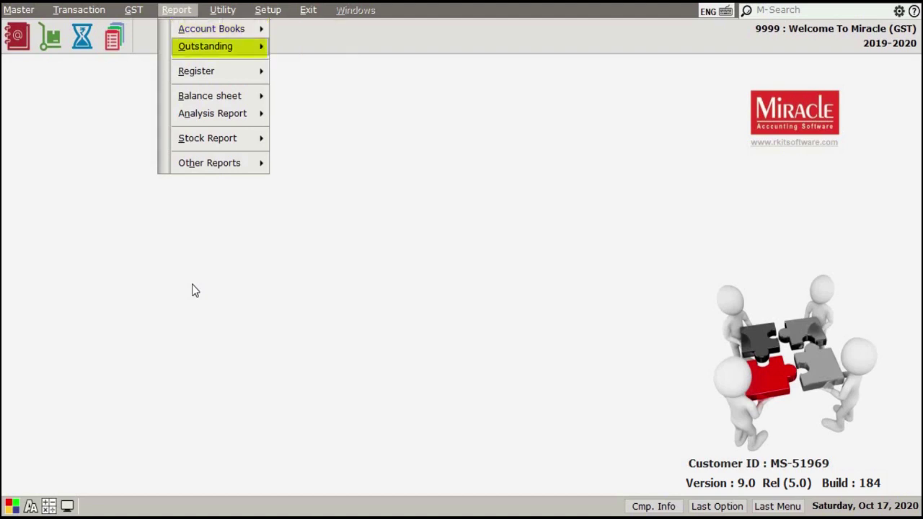
key("Right")
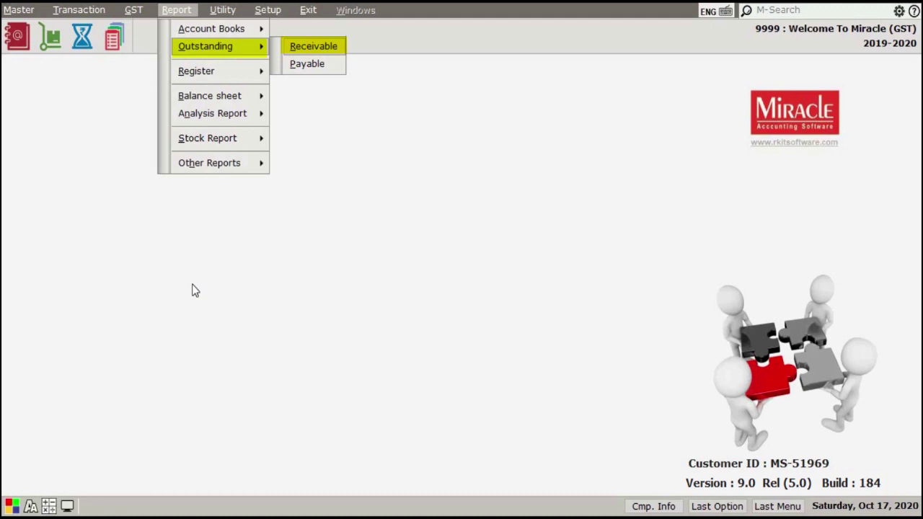
key("Down")
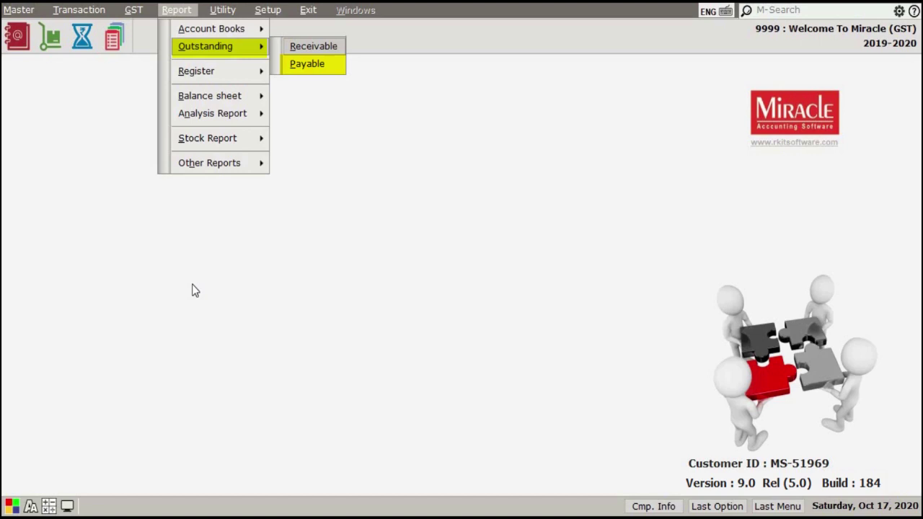
key("Left")
key("Down")
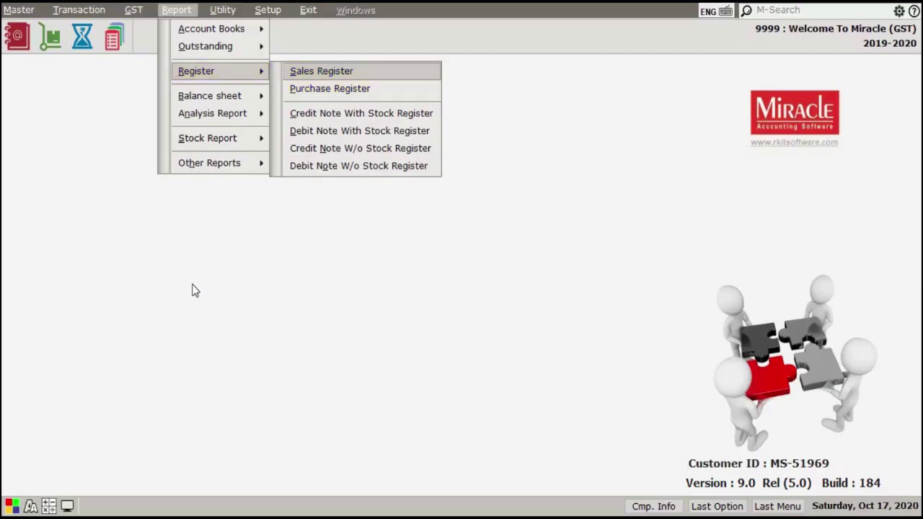
Go through the Balance sheet reports from Trial balance and Trading Account to P&L Statement and Trading + P & L
key("Left")
key("Down")
key("Right")
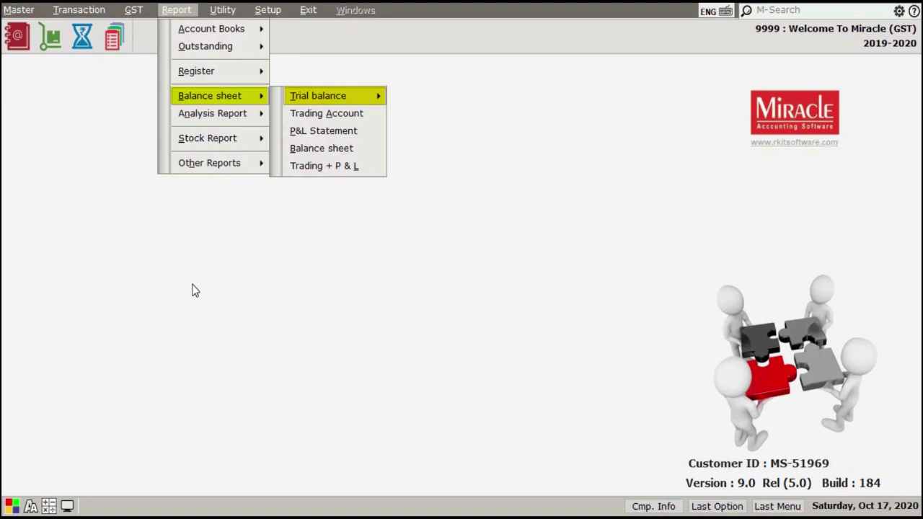
key("Down")
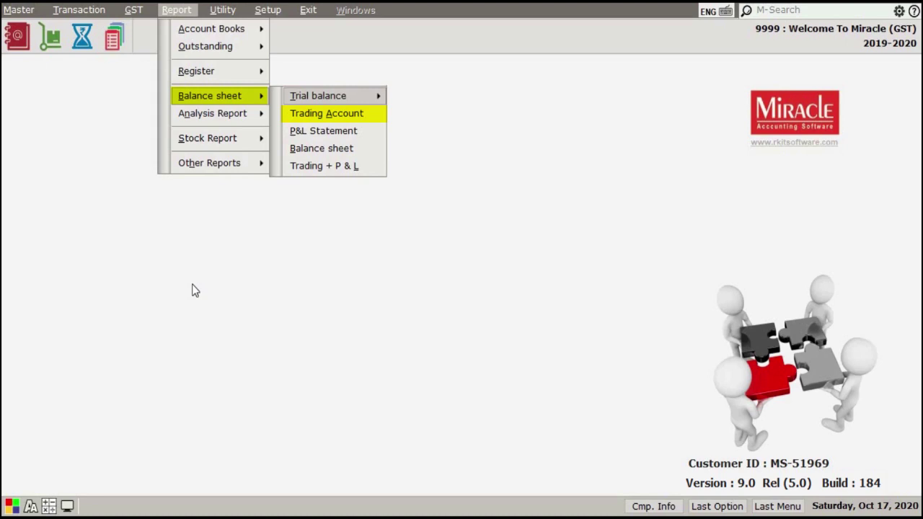
key("Down")
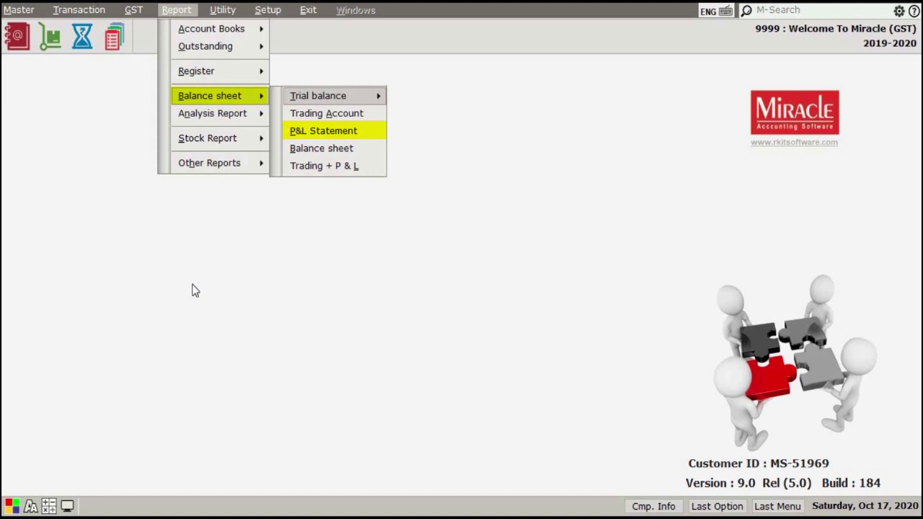
key("Down")
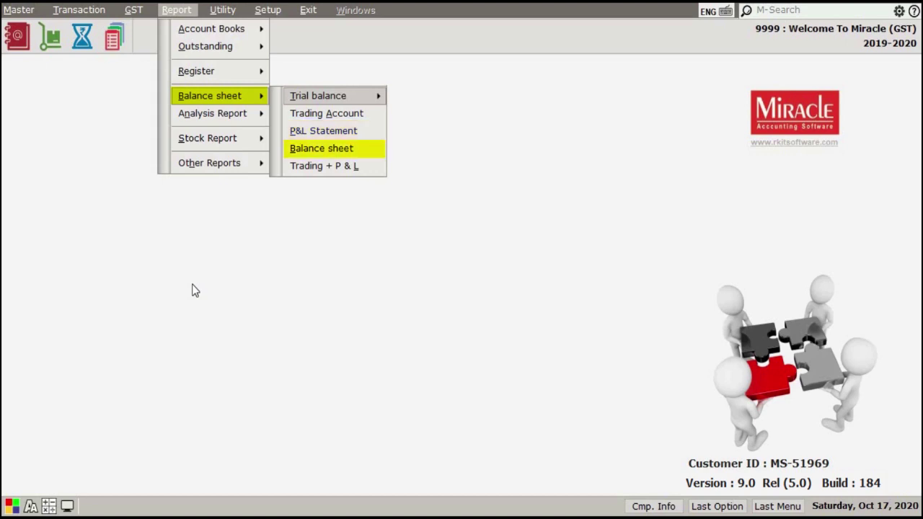
key("Down")
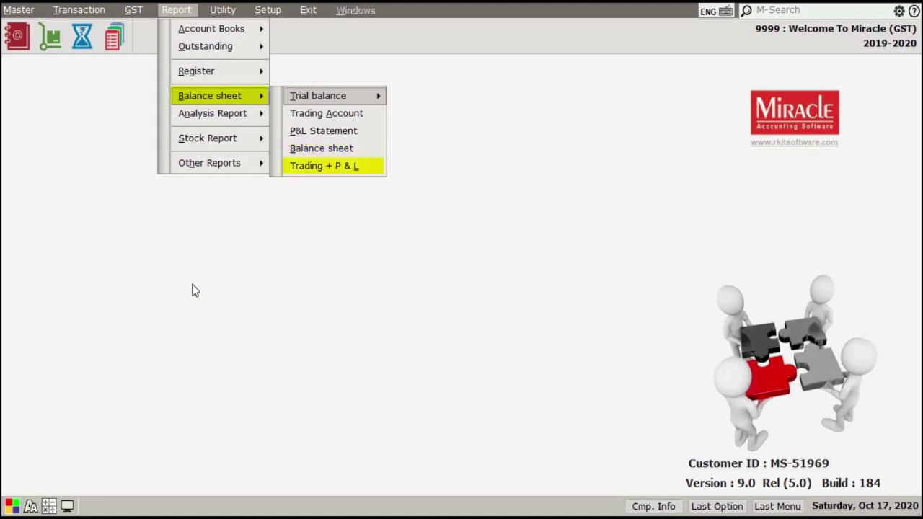
Review the Analysis Report, Stock Report and Other Reports options, including Interest, E-Mail and Cancel Voucher reports
key("Return")
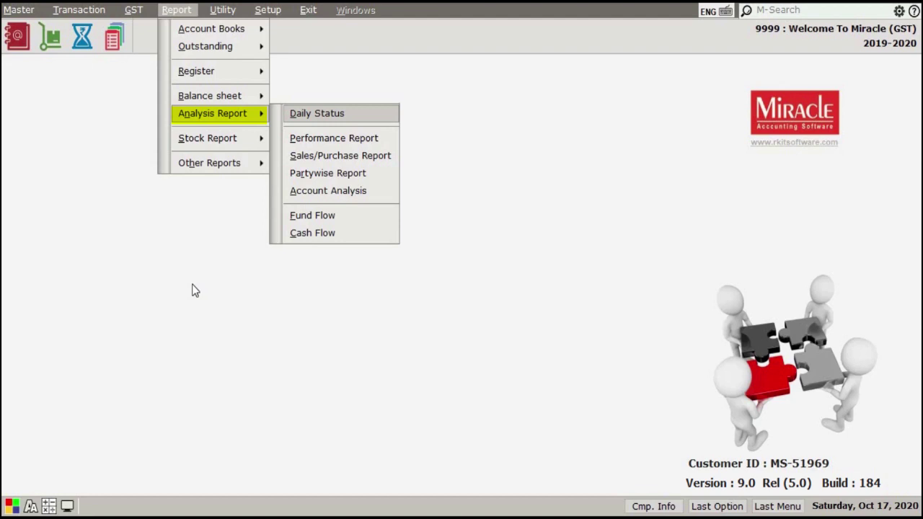
key("Right")
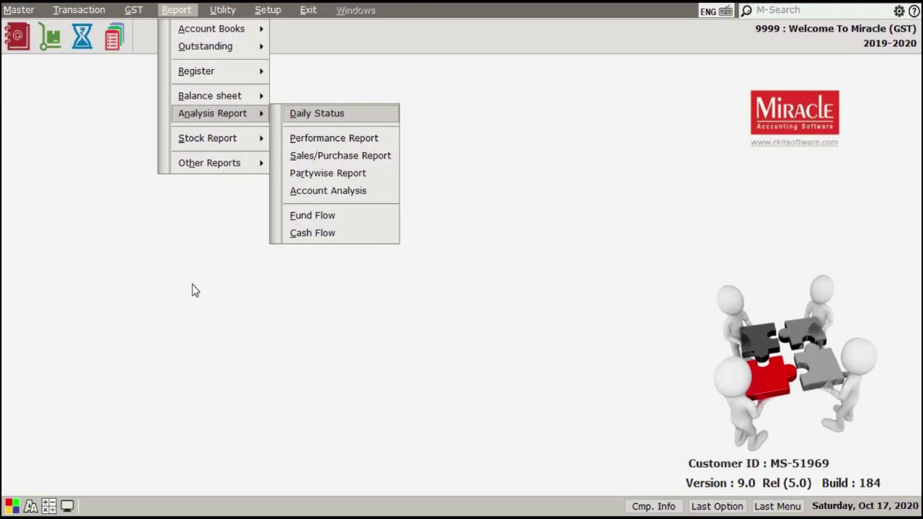
key("Left")
key("Down")
key("Right")
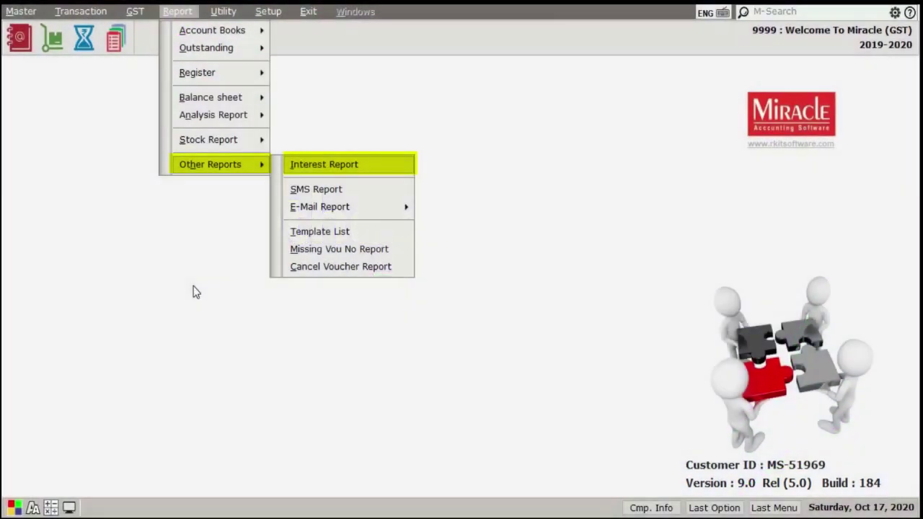
key("Down")
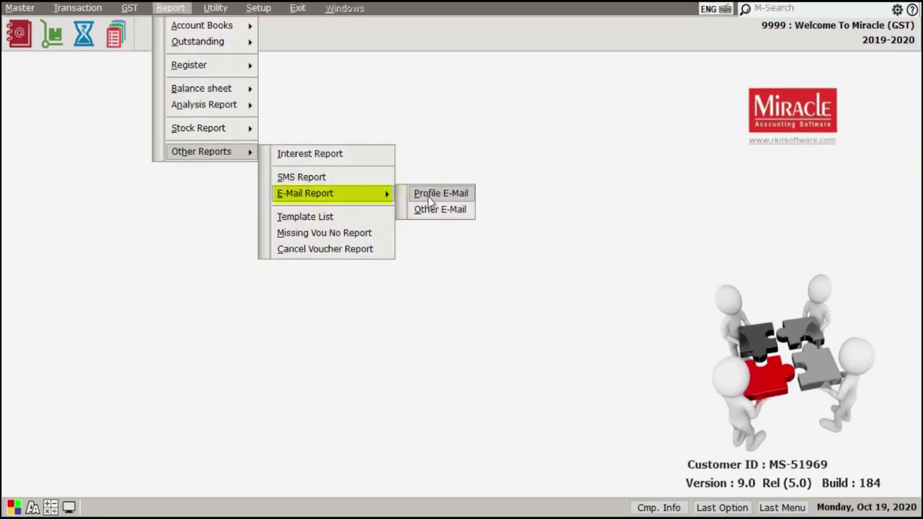
key("Right")
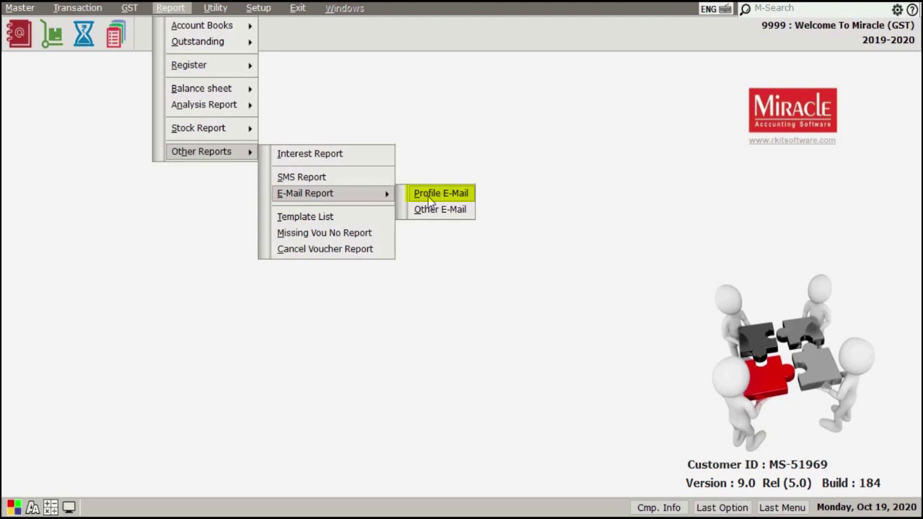
key("Down")
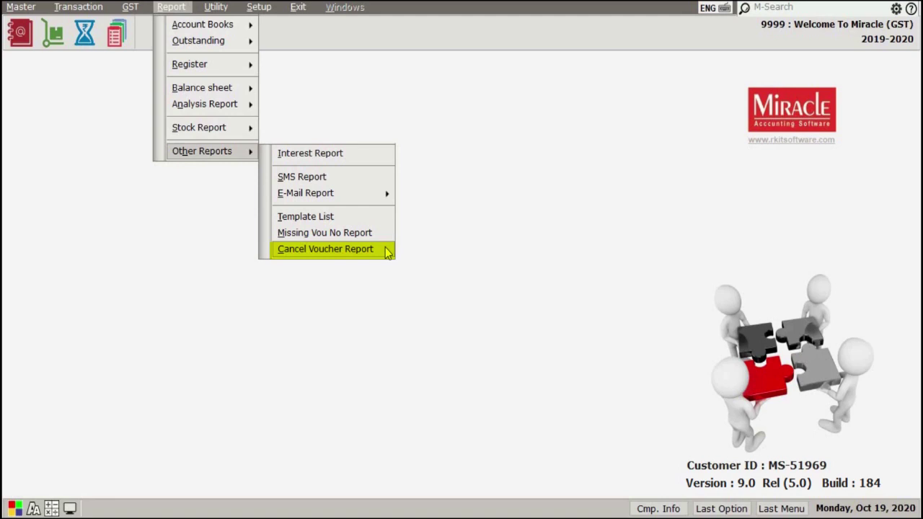
Look through the utilities from System Utility's Backup option to the Data Freeze and GST Data Freeze options
key("Right")
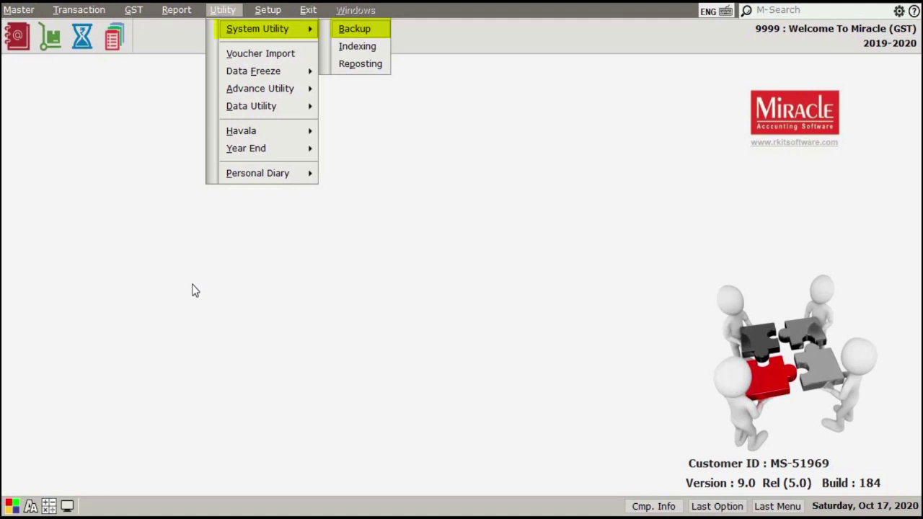
key("Left")
key("Down")
key("Down")
key("Right")
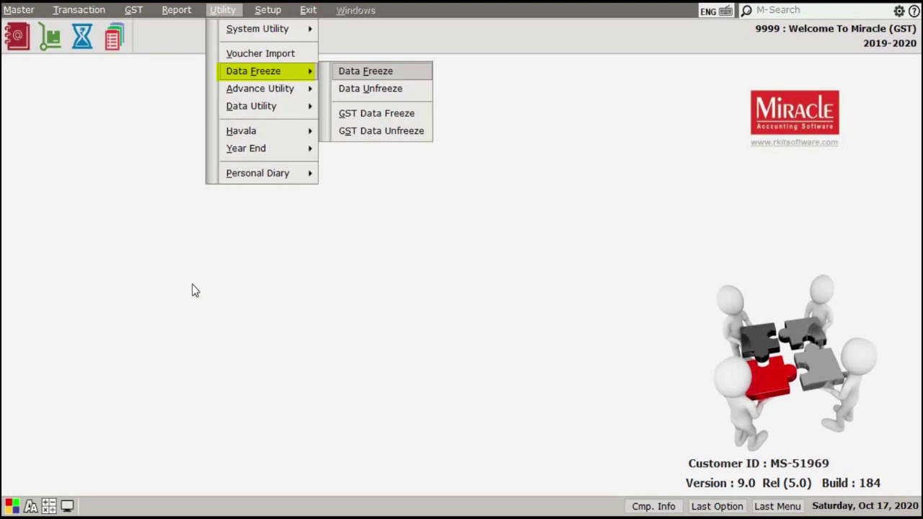
key("Down")
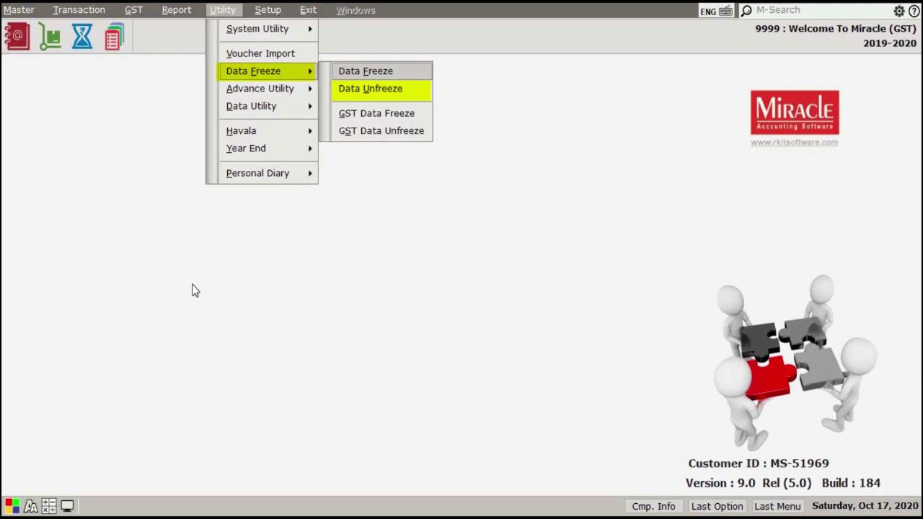
key("Down")
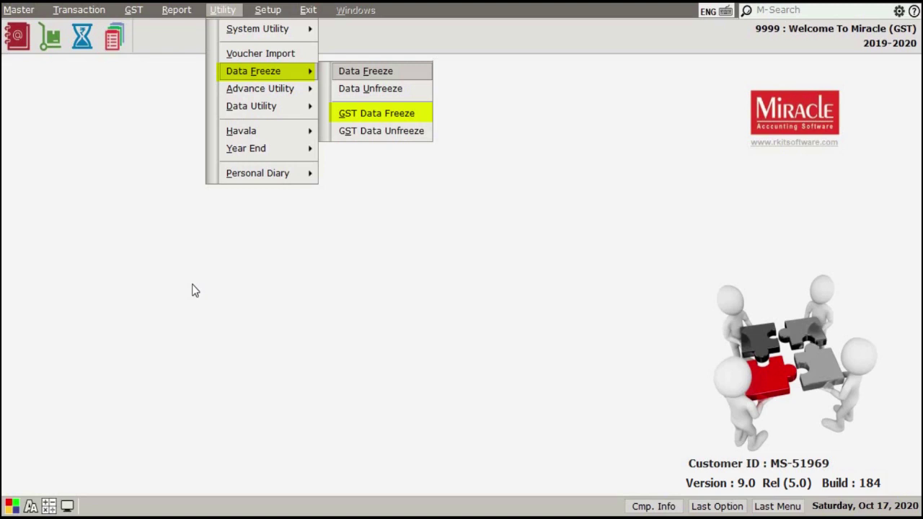
key("Down")
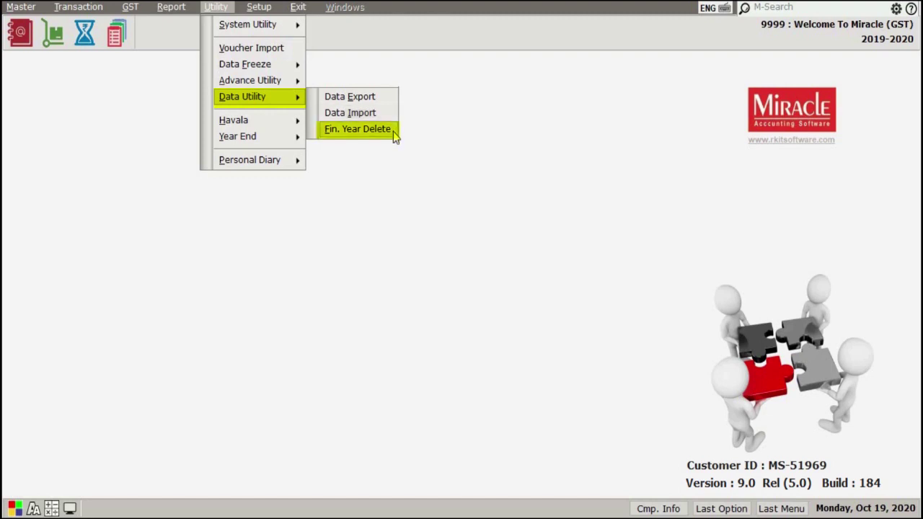
Review the Havala, Year End and Personal Diary utilities, including Update Balance and Mailing Letter
mouse_move(288, 121)
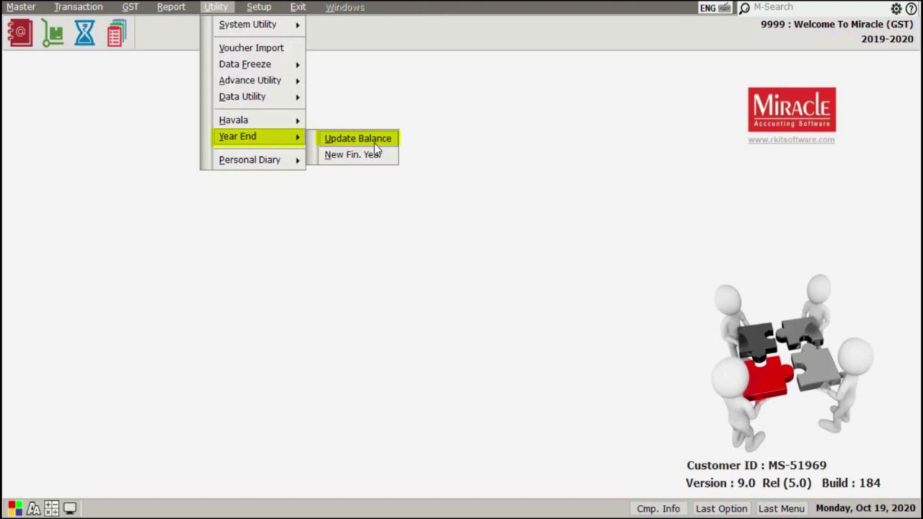
key("Down")
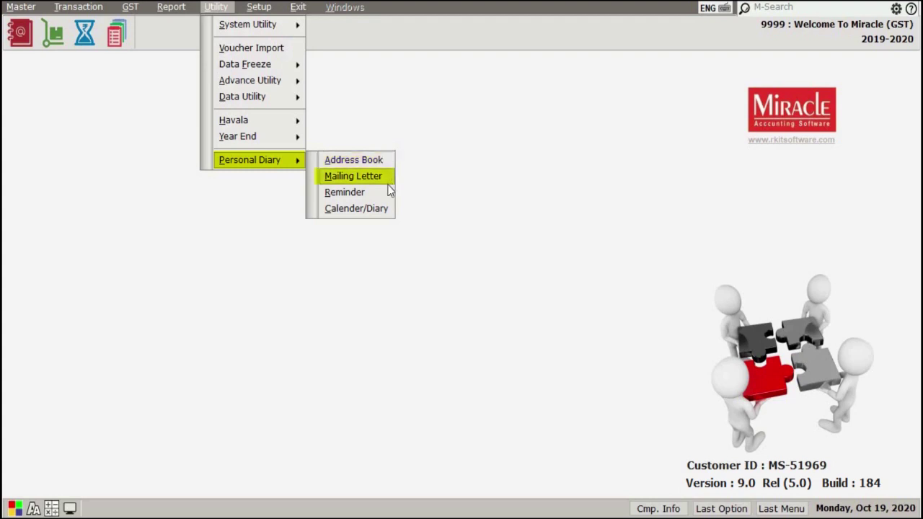
key("Down")
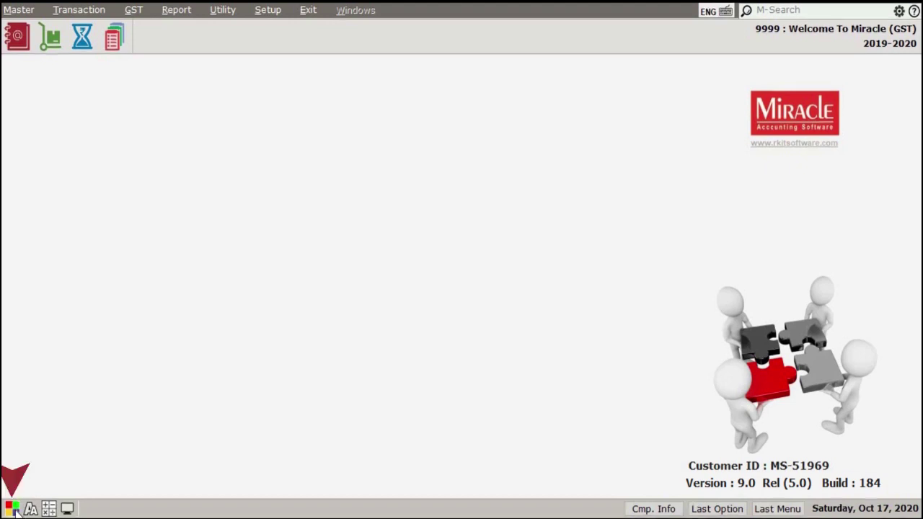
View the colour theme choices and the font size control, and open and close the calculator
left_click(13, 509)
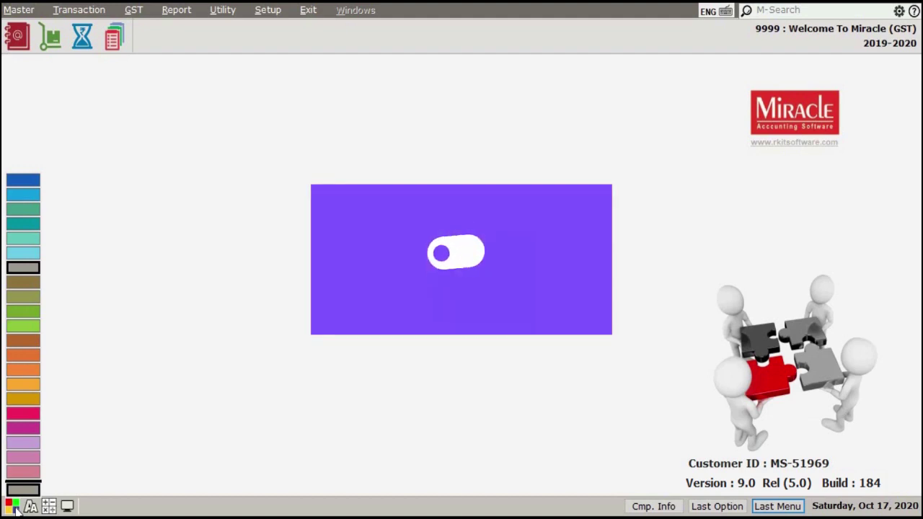
left_click(31, 510)
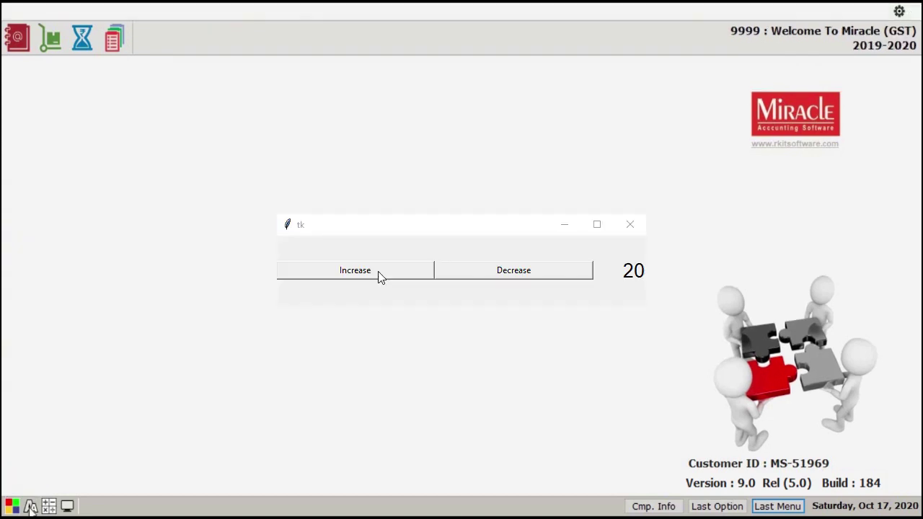
left_click_drag(378, 271, 379, 276)
left_click(48, 506)
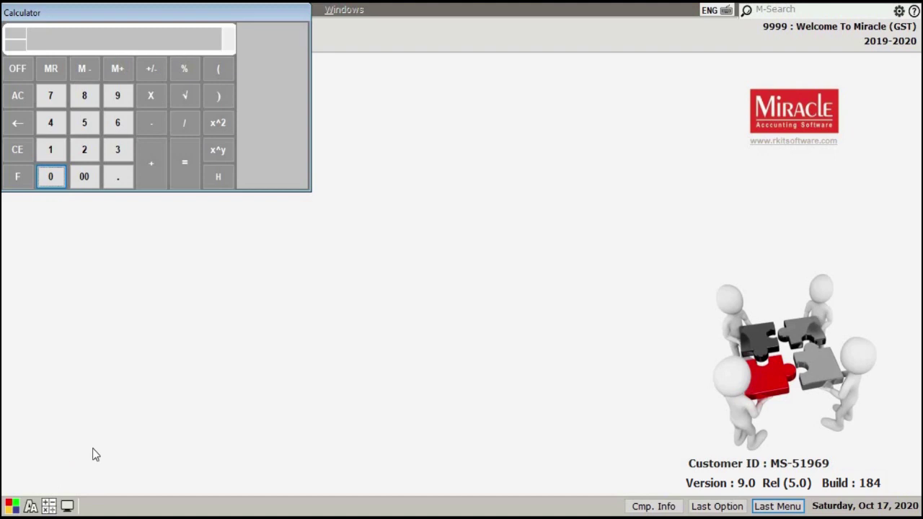
key("Escape")
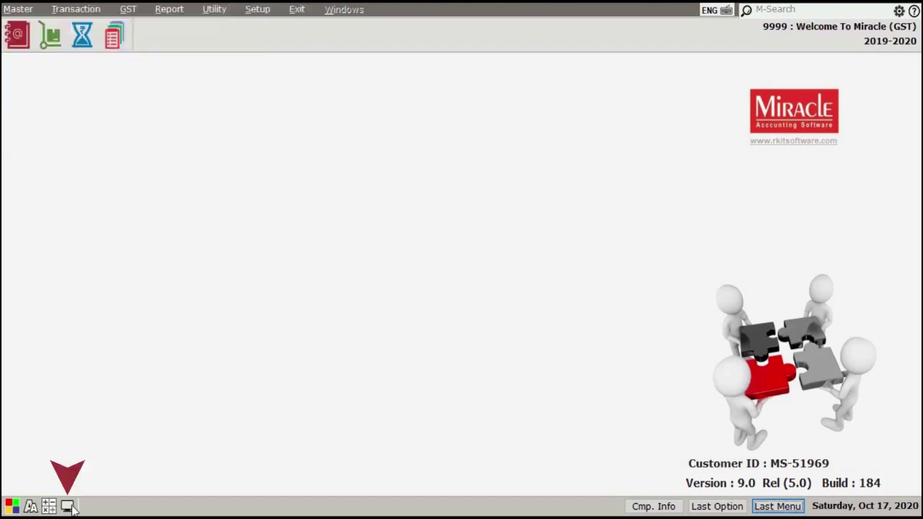